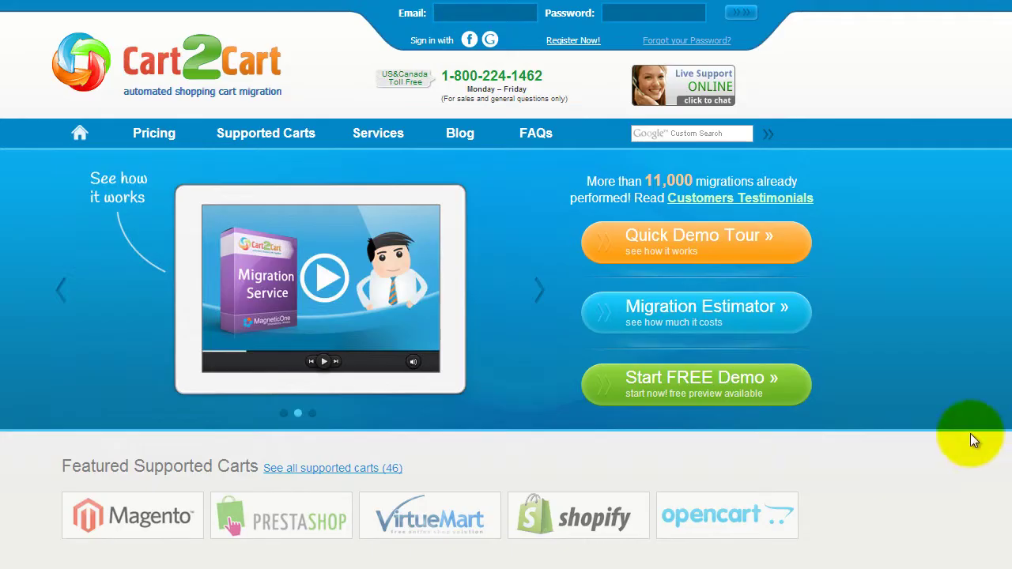
Register a Cart2Cart account with an e-mail, full name and password, accepting the Terms of Service.
{"action": "left_click", "coordinate": [583, 40]}
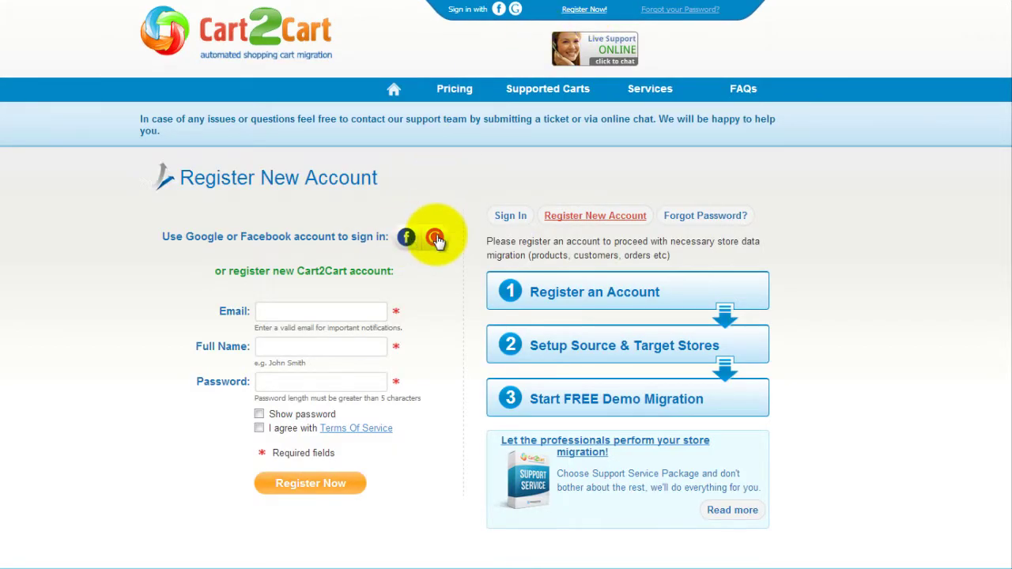
{"action": "left_click", "coordinate": [386, 312]}
{"action": "type", "text": "your@email.com"}
{"action": "key", "text": "Tab"}
{"action": "type", "text": "John Smith"}
{"action": "key", "text": "Tab"}
{"action": "type", "text": "password1234567"}
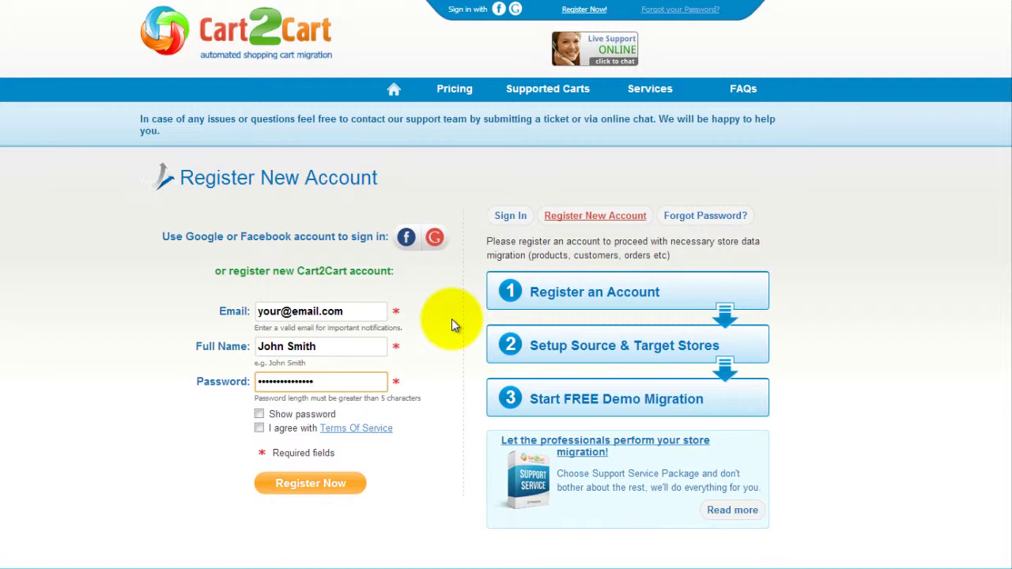
{"action": "left_click", "coordinate": [259, 428]}
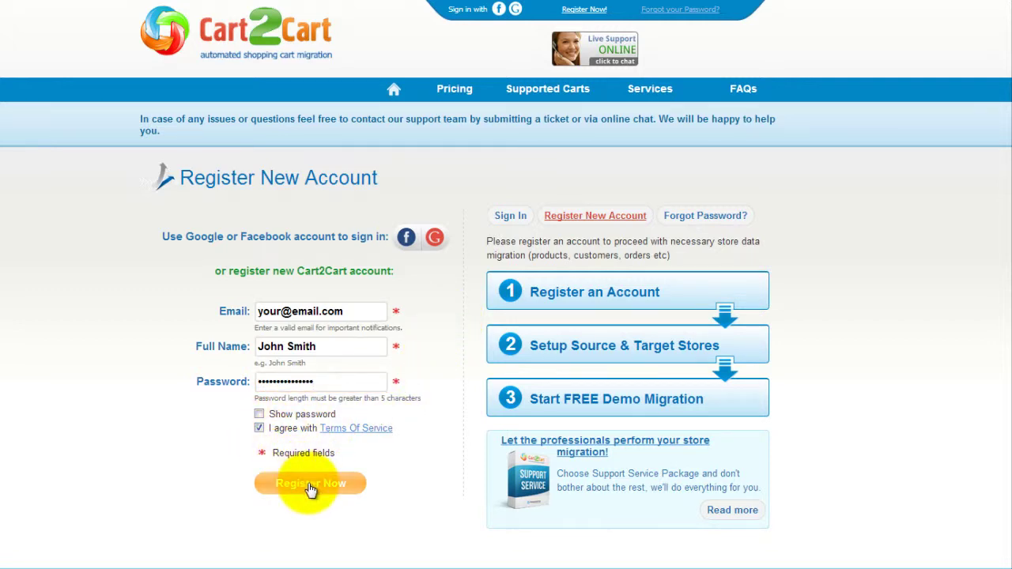
{"action": "left_click", "coordinate": [311, 486]}
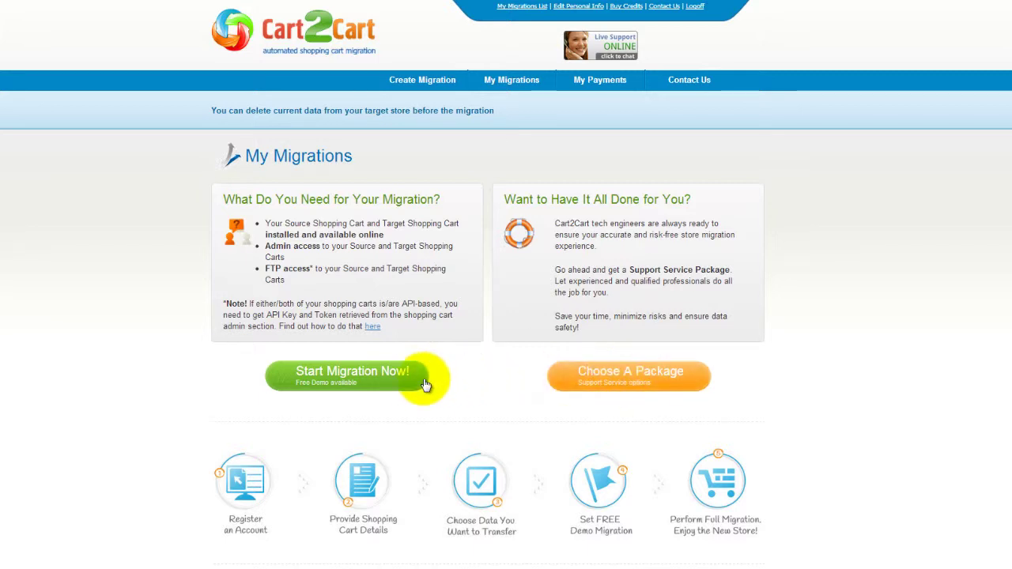
{"action": "left_click", "coordinate": [382, 385]}
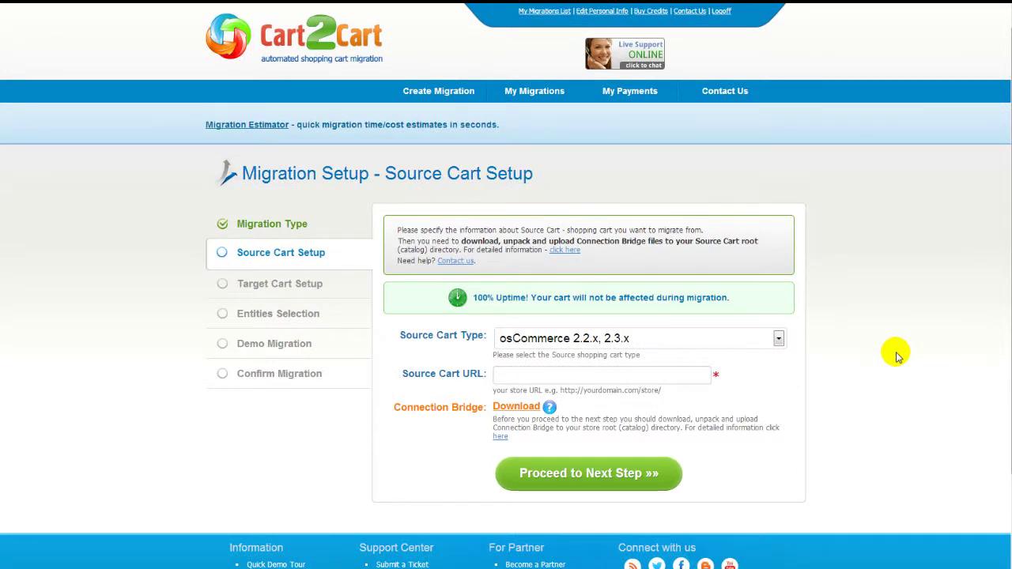
{"action": "left_click", "coordinate": [779, 339]}
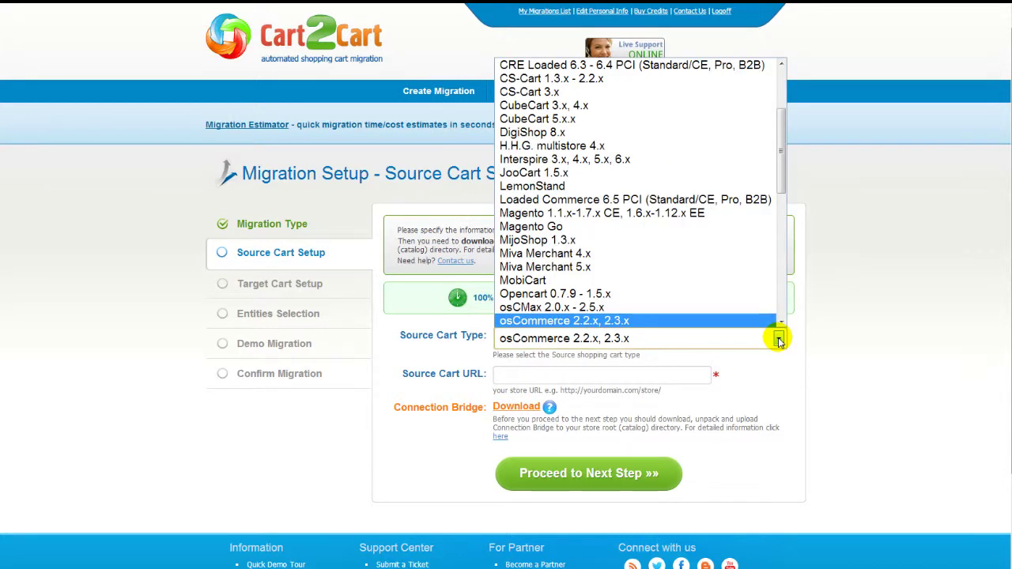
{"action": "left_click", "coordinate": [750, 213]}
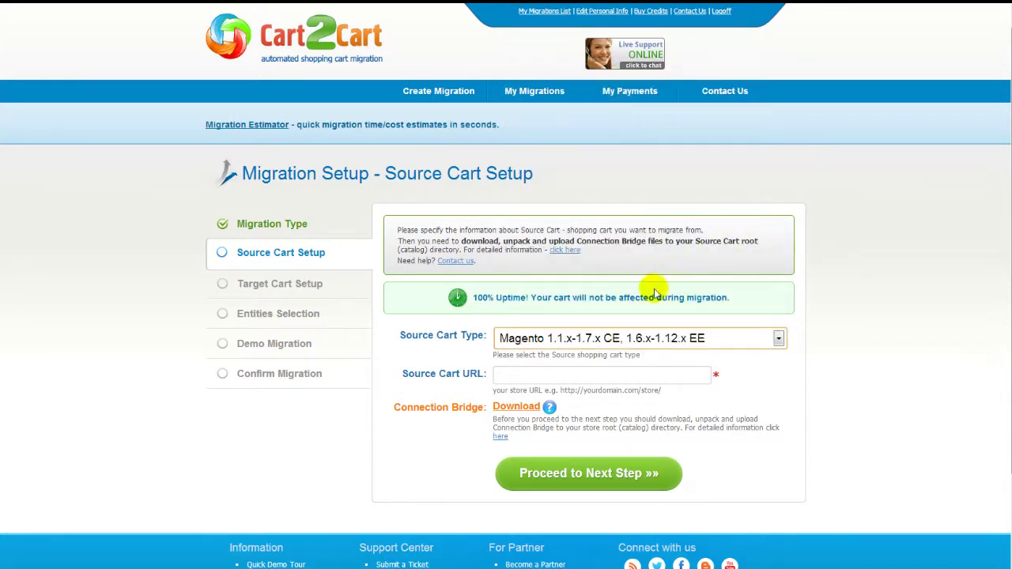
{"action": "left_click", "coordinate": [613, 376]}
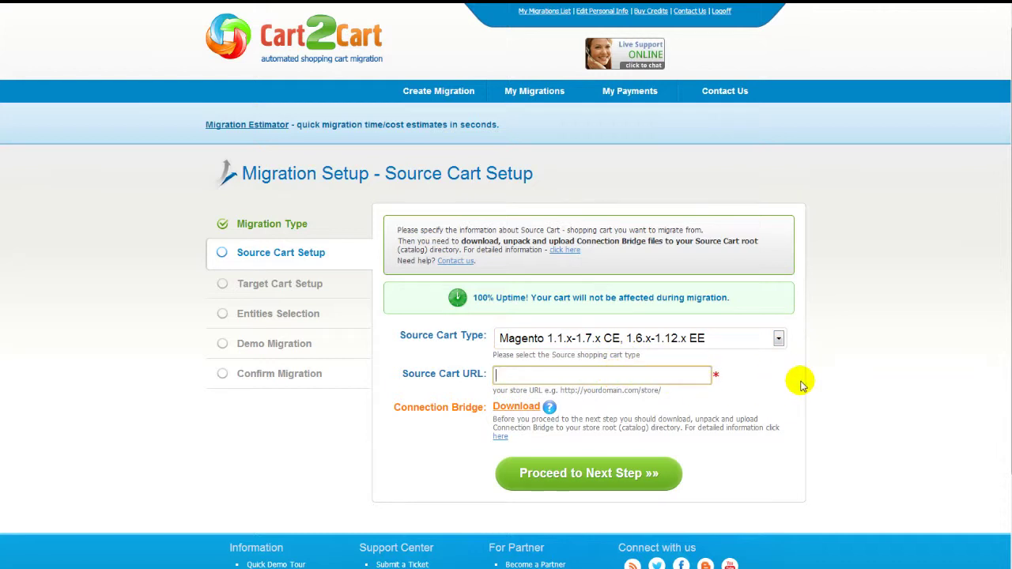
{"action": "type", "text": "www.your-source-mage"}
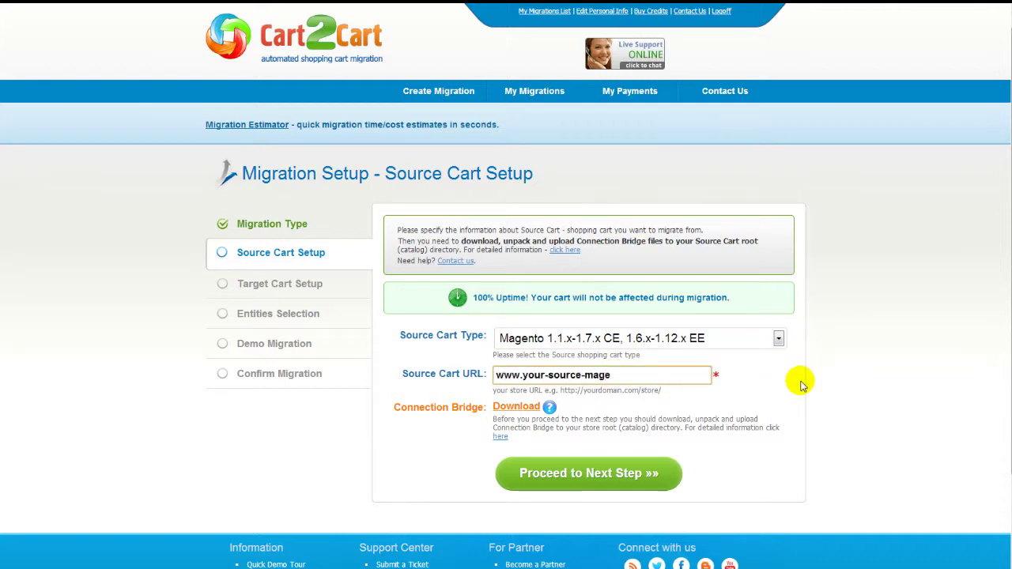
{"action": "type", "text": "nto-store.com"}
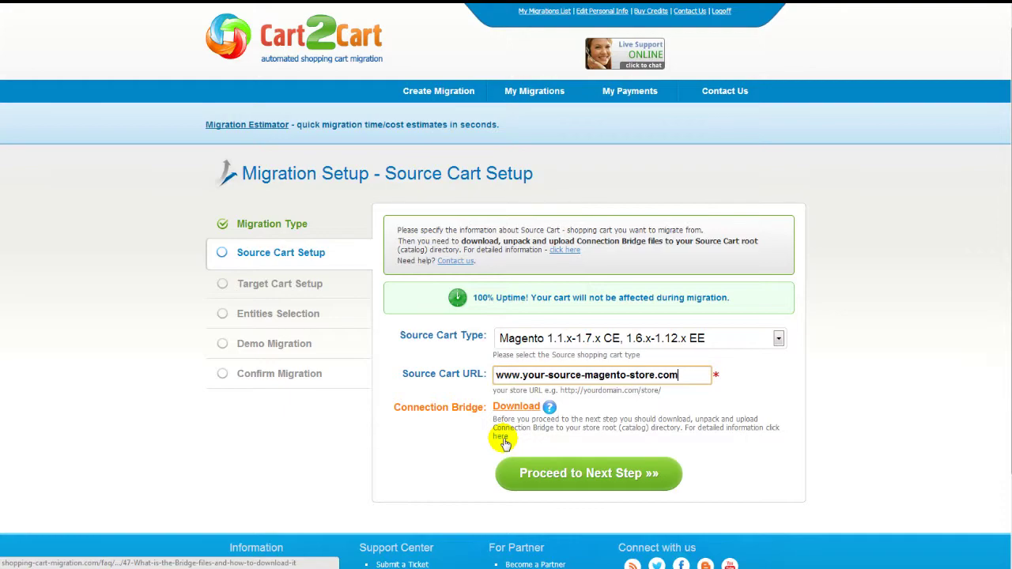
Read the help article on installing the Connection Bridge files.
{"action": "left_click", "coordinate": [503, 439]}
{"action": "scroll", "coordinate": [506, 284], "scroll_direction": "down", "scroll_amount": 3}
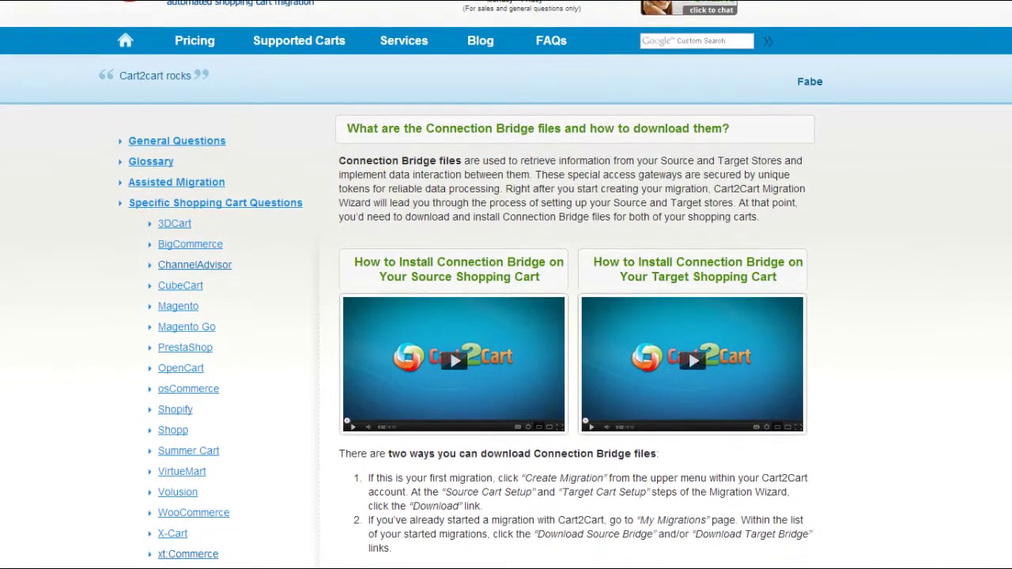
{"action": "scroll", "coordinate": [506, 285], "scroll_direction": "down", "scroll_amount": 1}
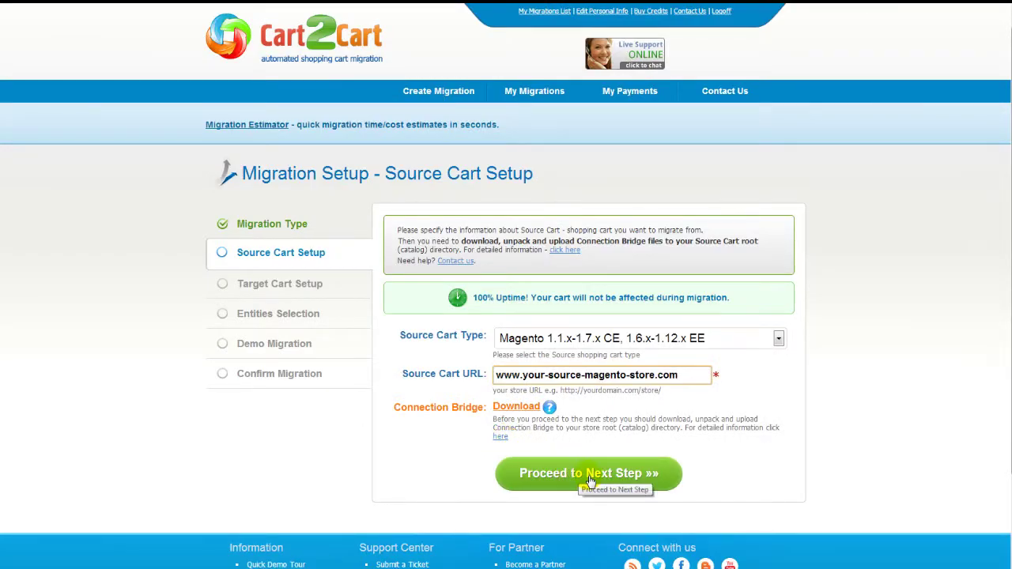
On the target cart setup step, choose Bigcommerce API as the target cart type.
{"action": "left_click", "coordinate": [589, 474]}
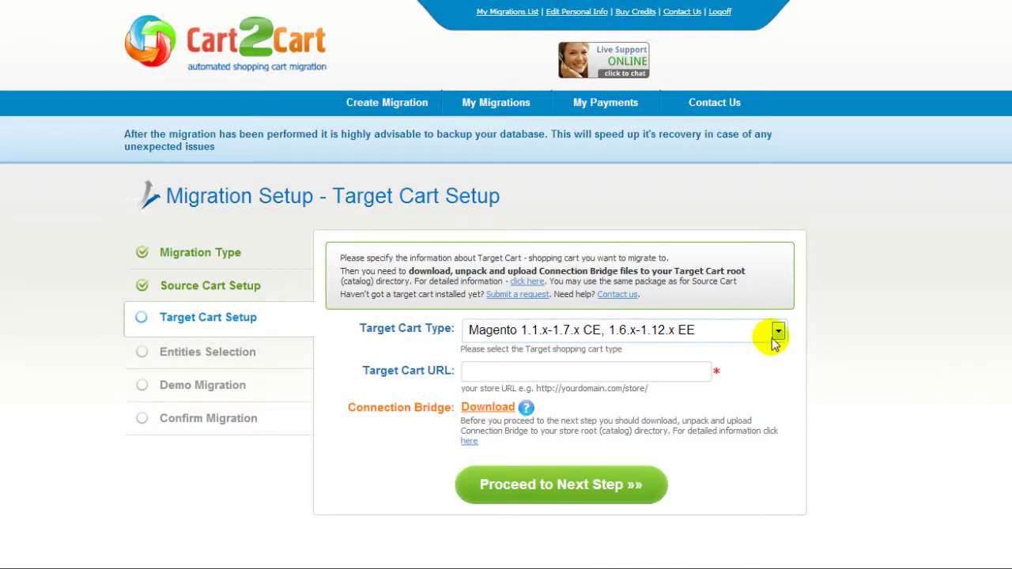
{"action": "left_click", "coordinate": [777, 336]}
{"action": "left_click_drag", "start_coordinate": [784, 373], "coordinate": [783, 375]}
{"action": "left_click", "coordinate": [712, 416]}
{"action": "scroll", "coordinate": [1001, 339], "scroll_direction": "down", "scroll_amount": 2}
{"action": "scroll", "coordinate": [506, 316], "scroll_direction": "down", "scroll_amount": 3}
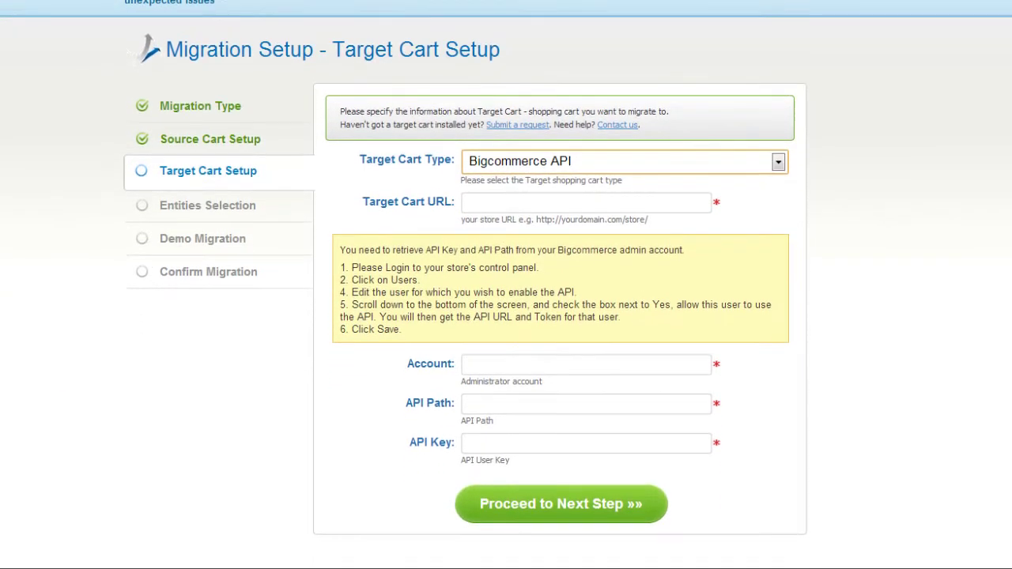
{"action": "left_click", "coordinate": [696, 204]}
{"action": "type", "text": "www."}
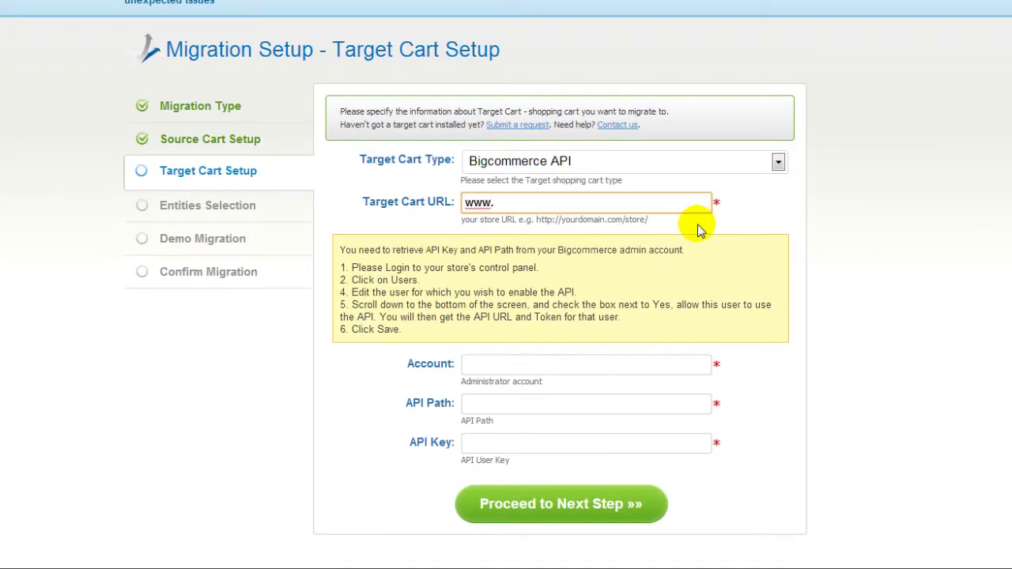
{"action": "type", "text": "your-target-bigcommerce-store.com"}
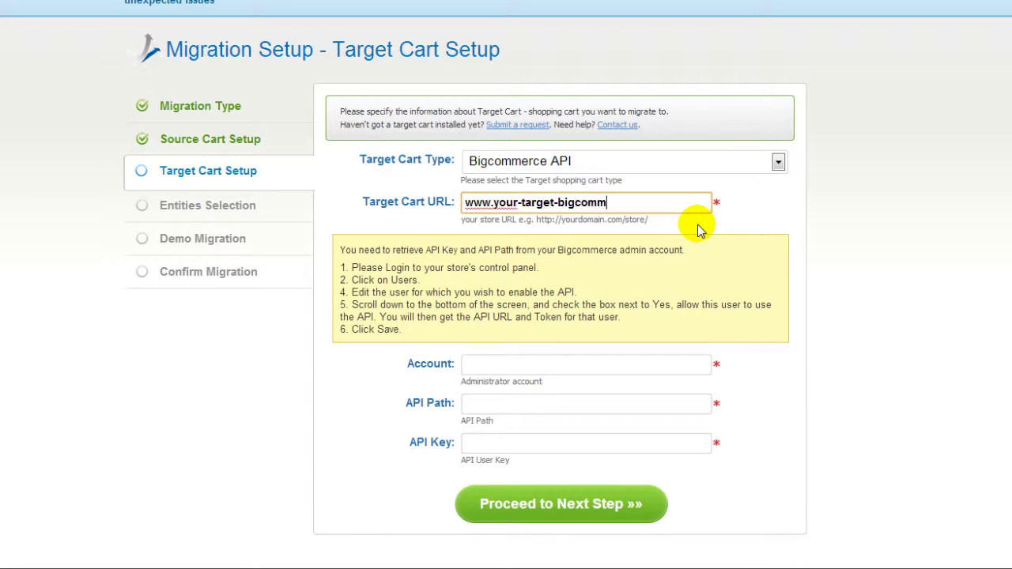
{"action": "left_click", "coordinate": [698, 224]}
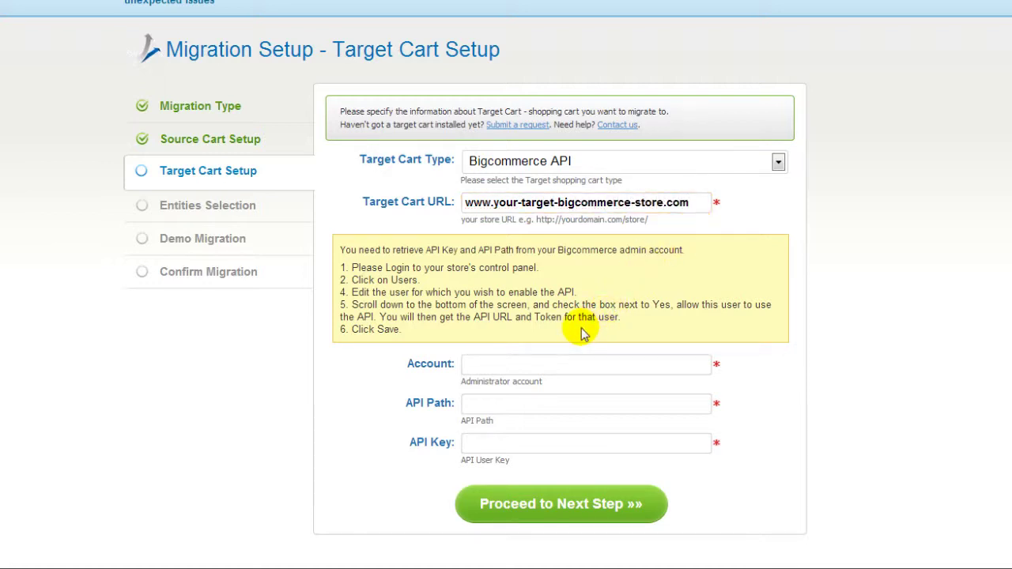
{"action": "left_click", "coordinate": [619, 363]}
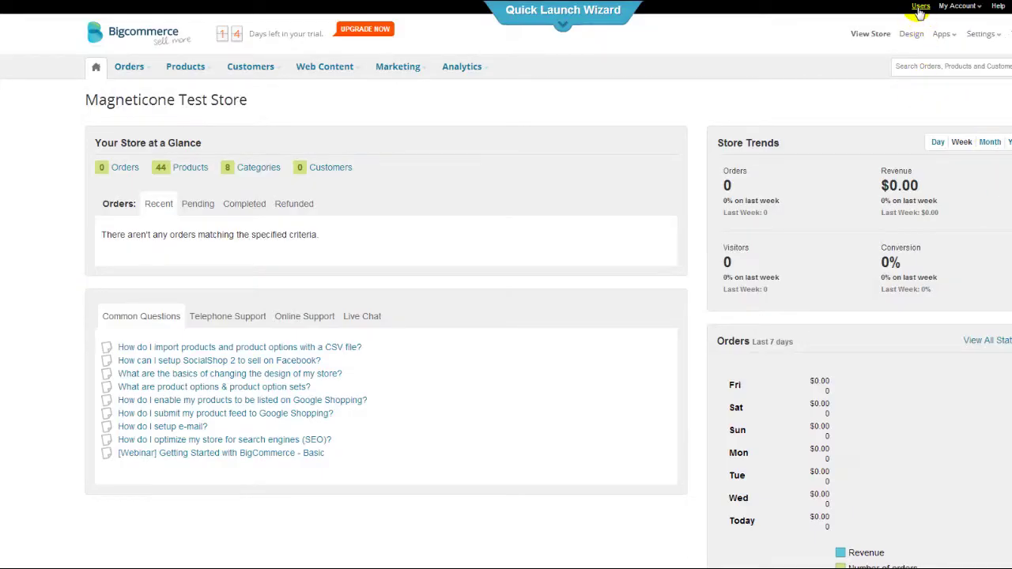
Fill Cart2Cart's Account field with the Bigcommerce admin username from the Users list.
{"action": "left_click", "coordinate": [921, 6]}
{"action": "double_click", "coordinate": [121, 201]}
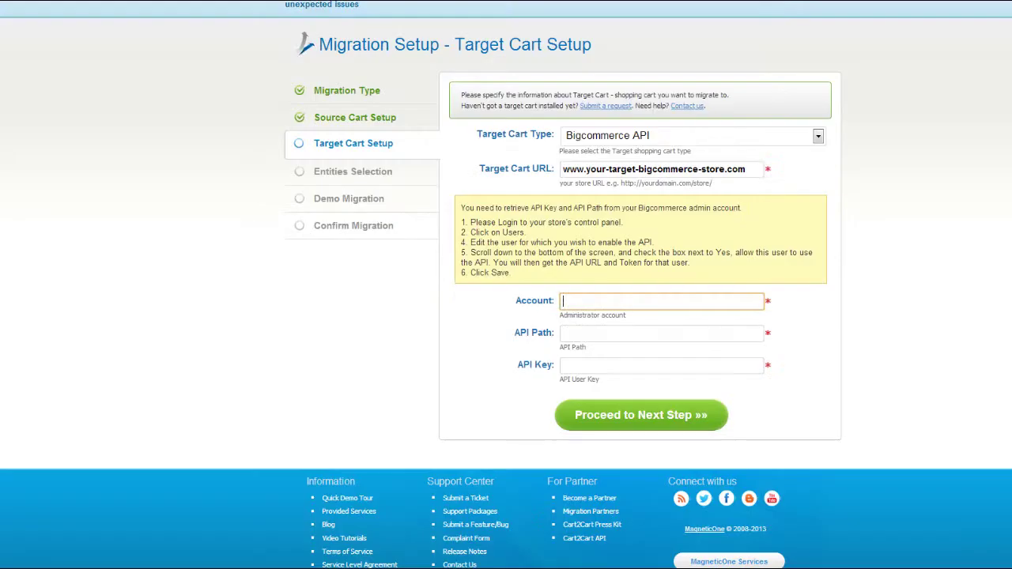
{"action": "type", "text": "admin"}
{"action": "left_click", "coordinate": [669, 333]}
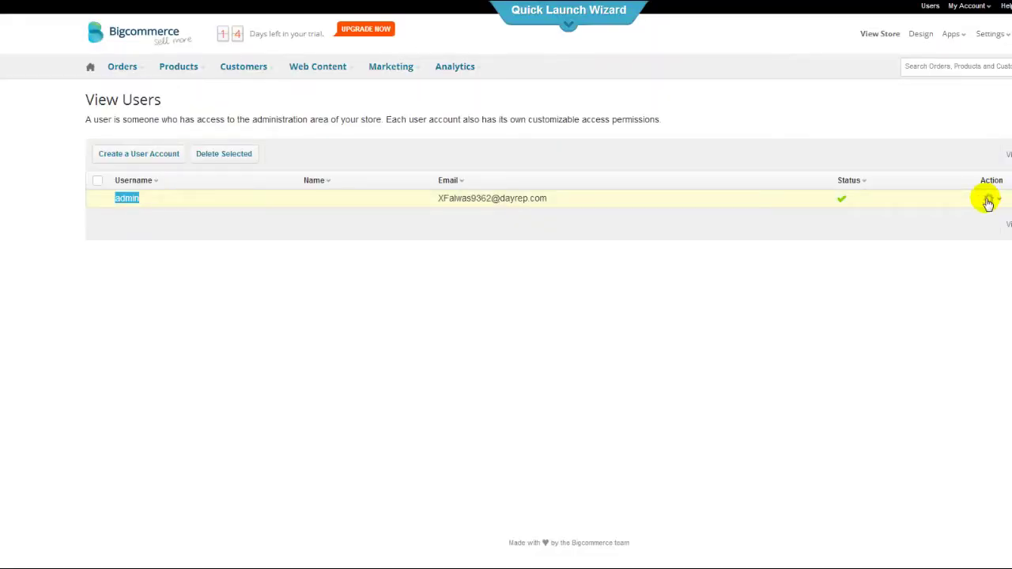
Enable API access for the admin user and copy its API Path into Cart2Cart.
{"action": "left_click", "coordinate": [989, 201]}
{"action": "left_click", "coordinate": [994, 220]}
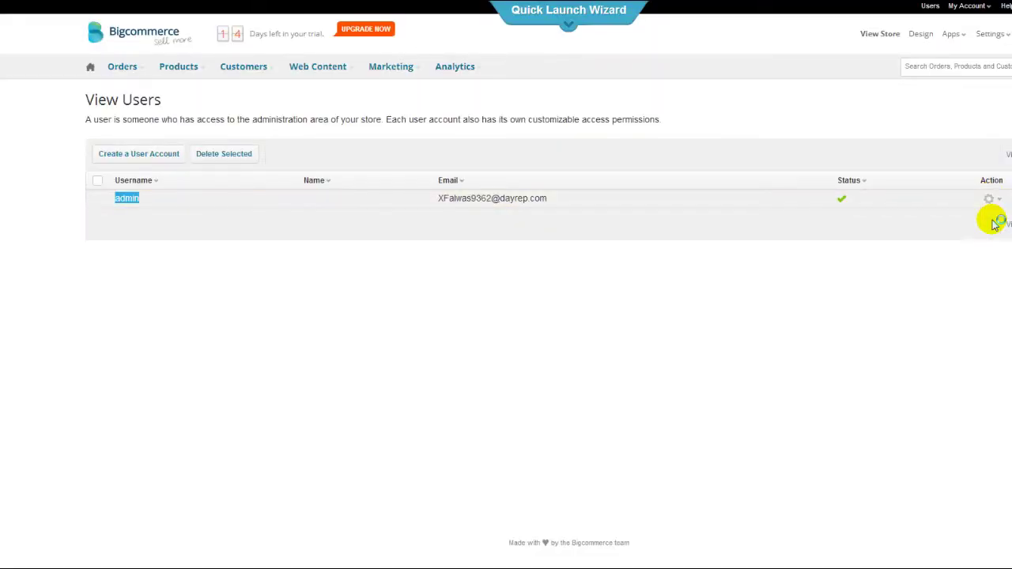
{"action": "scroll", "coordinate": [873, 454], "scroll_direction": "down", "scroll_amount": 5}
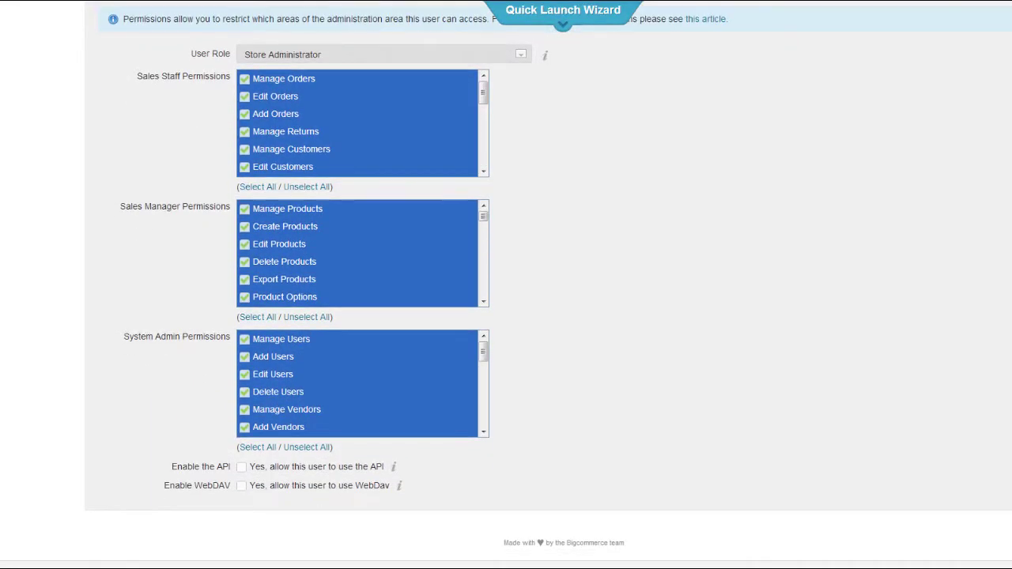
{"action": "left_click", "coordinate": [242, 468]}
{"action": "left_click", "coordinate": [445, 488]}
{"action": "left_click_drag", "start_coordinate": [445, 488], "coordinate": [237, 488]}
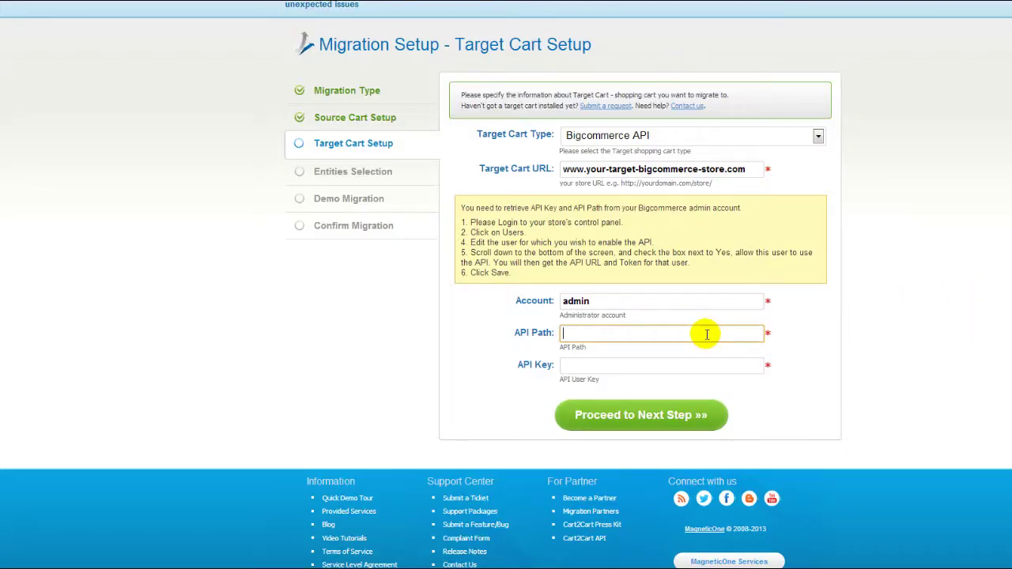
{"action": "type", "text": "https://store-ou16ow.mybigcommerce.com/api/v2/"}
{"action": "left_click", "coordinate": [775, 336]}
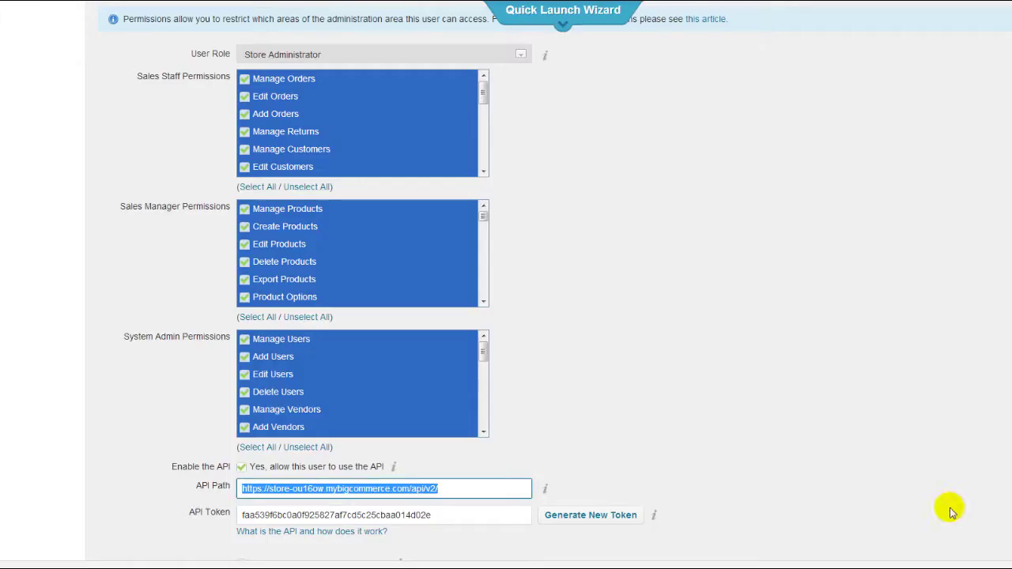
Paste the admin's API Token as the API key and submit the credentials.
{"action": "left_click_drag", "start_coordinate": [430, 515], "coordinate": [219, 511]}
{"action": "key", "text": "ctrl+c"}
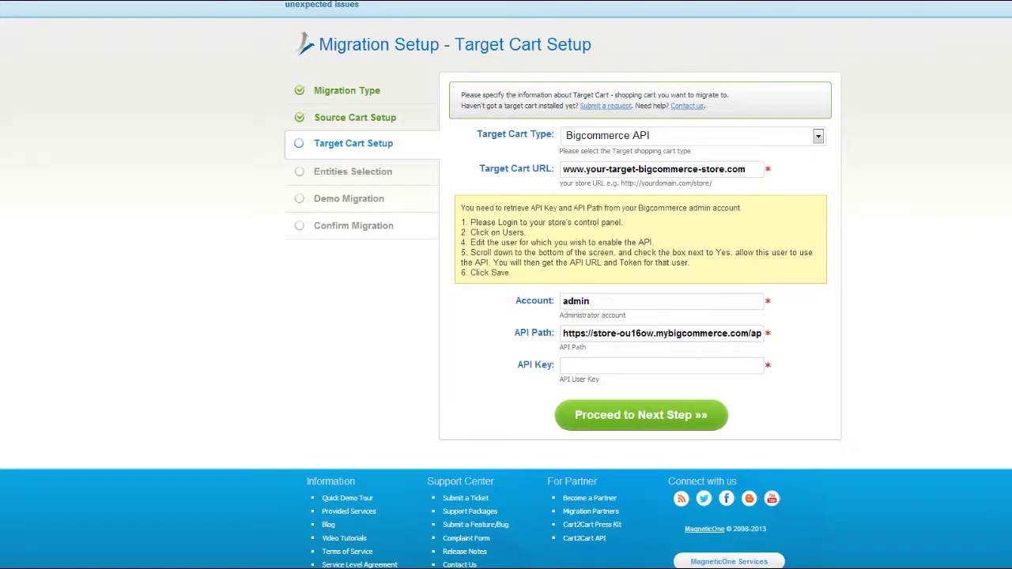
{"action": "left_click", "coordinate": [739, 364]}
{"action": "key", "text": "ctrl+v"}
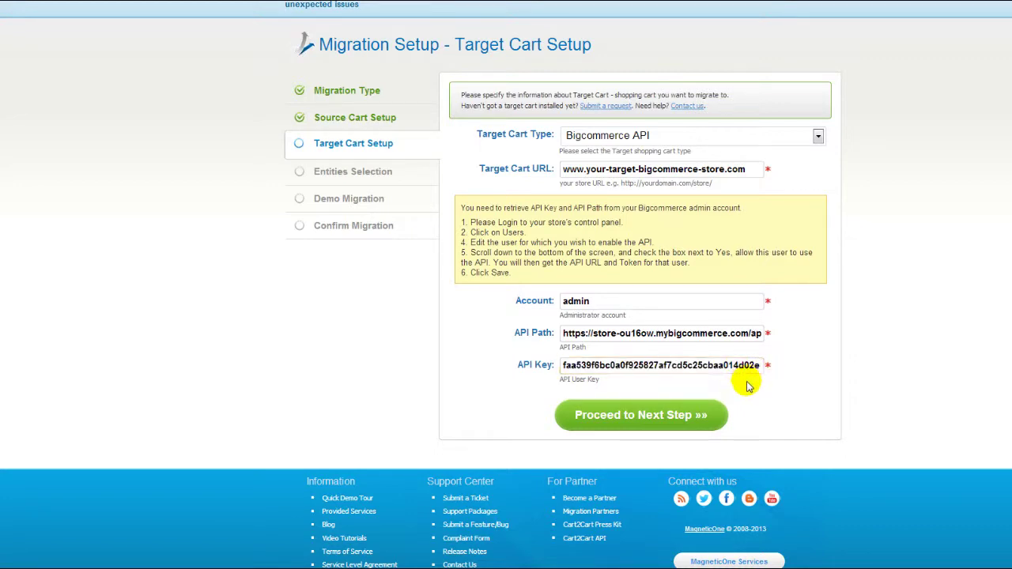
{"action": "left_click", "coordinate": [657, 413]}
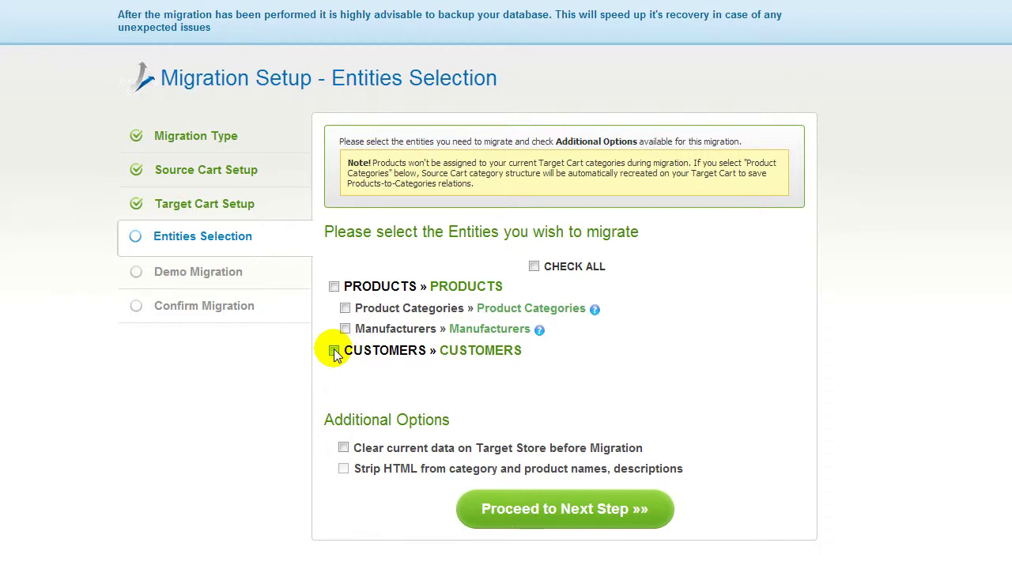
Tick Check All to select products, categories, manufacturers and customers.
{"action": "left_click", "coordinate": [534, 267]}
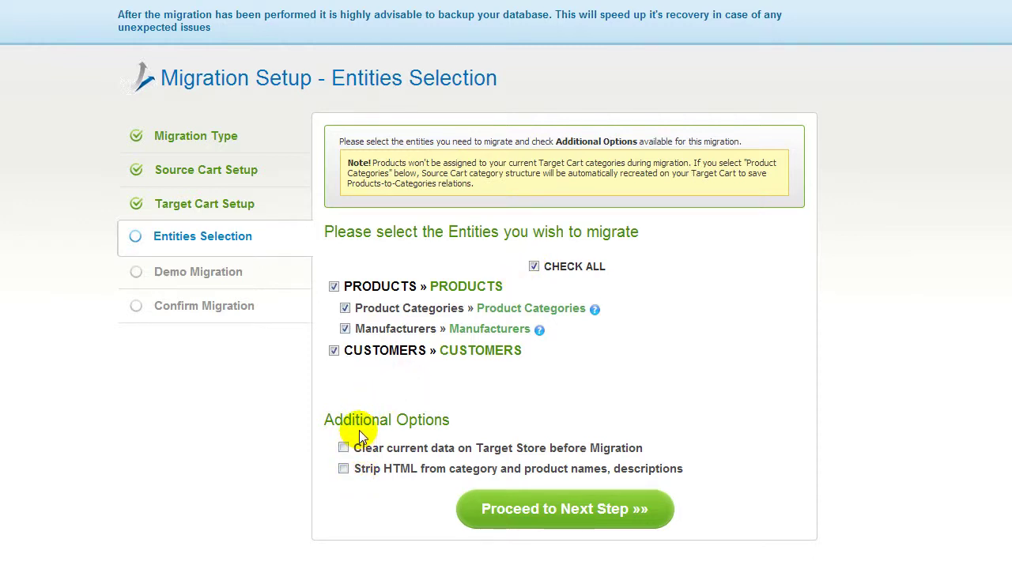
Add the German and French stores alongside English, all mapped to Default Store.
{"action": "left_click", "coordinate": [498, 507]}
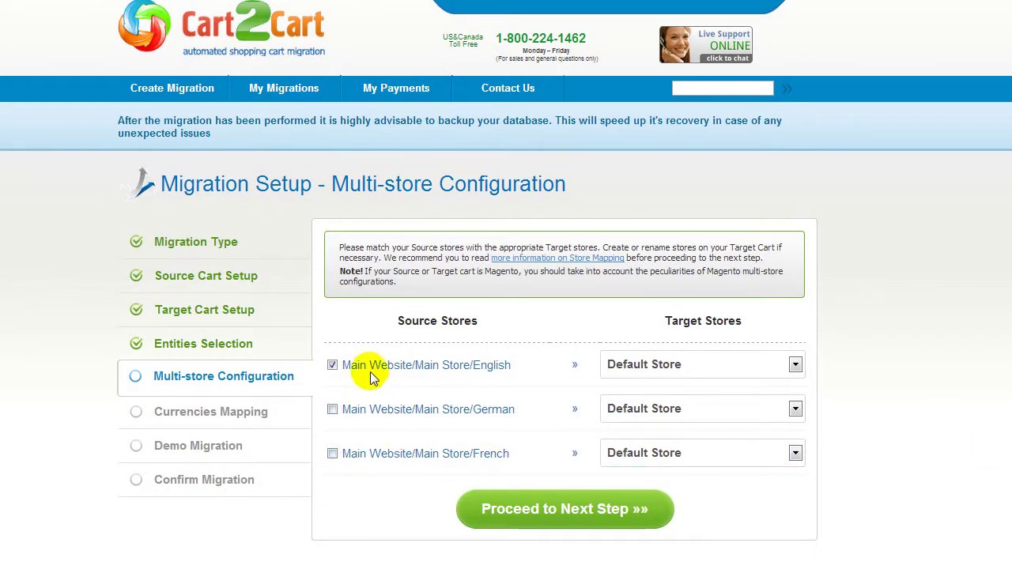
{"action": "left_click", "coordinate": [730, 453]}
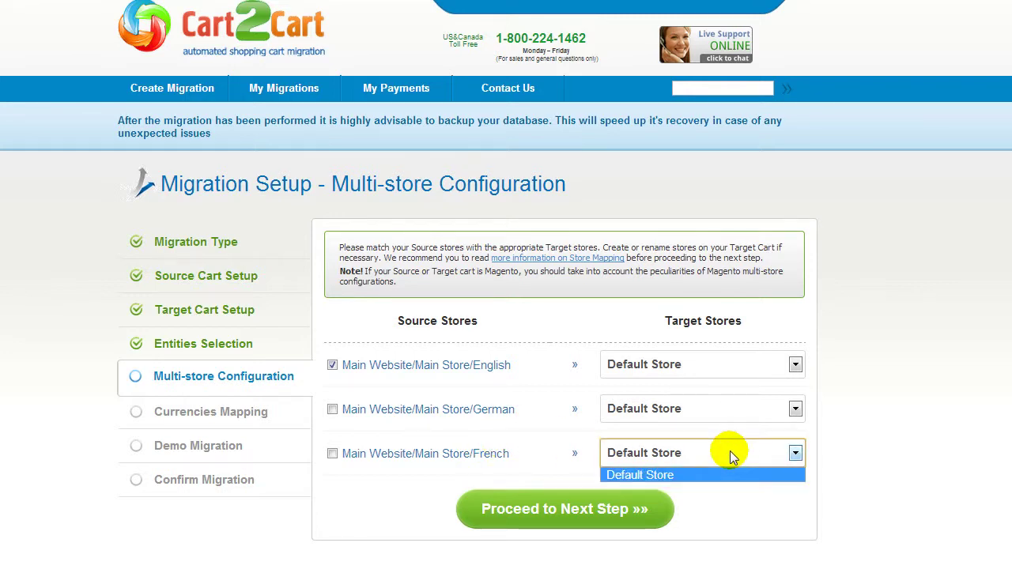
{"action": "left_click", "coordinate": [730, 453]}
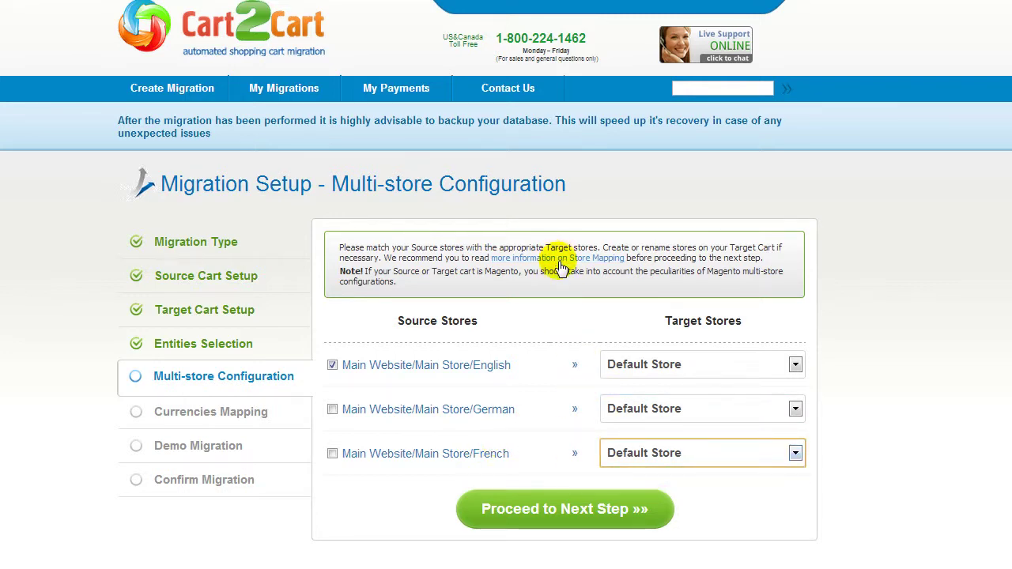
{"action": "left_click", "coordinate": [332, 408]}
{"action": "left_click", "coordinate": [332, 454]}
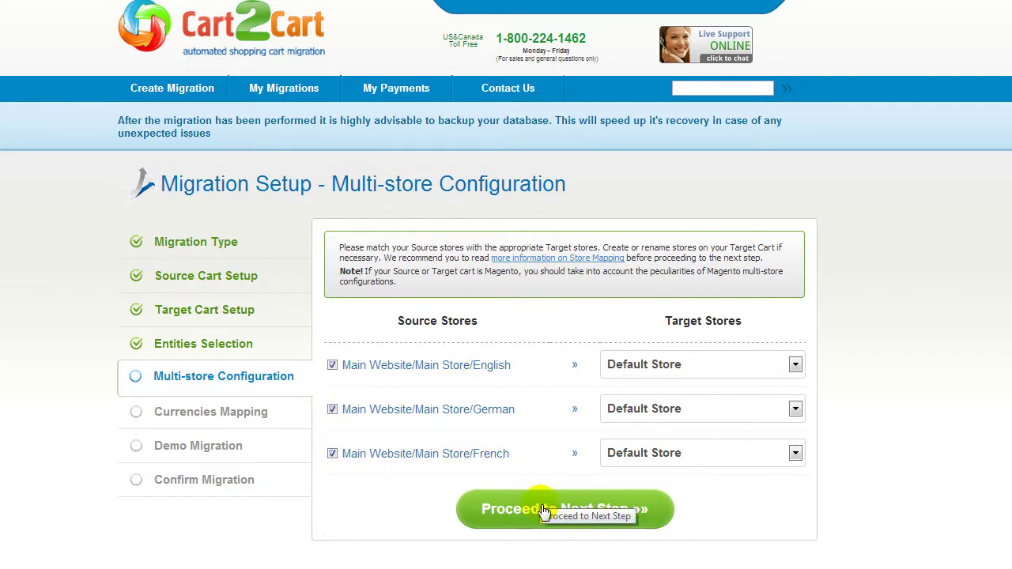
{"action": "left_click", "coordinate": [544, 510]}
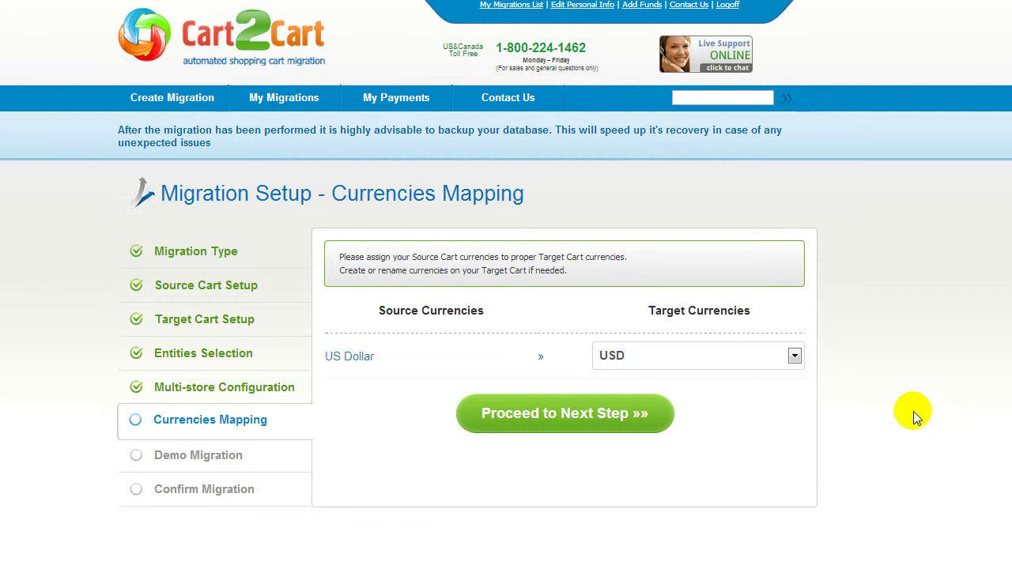
Confirm USD as the target currency for US Dollar and proceed to Demo Migration.
{"action": "left_click", "coordinate": [762, 358]}
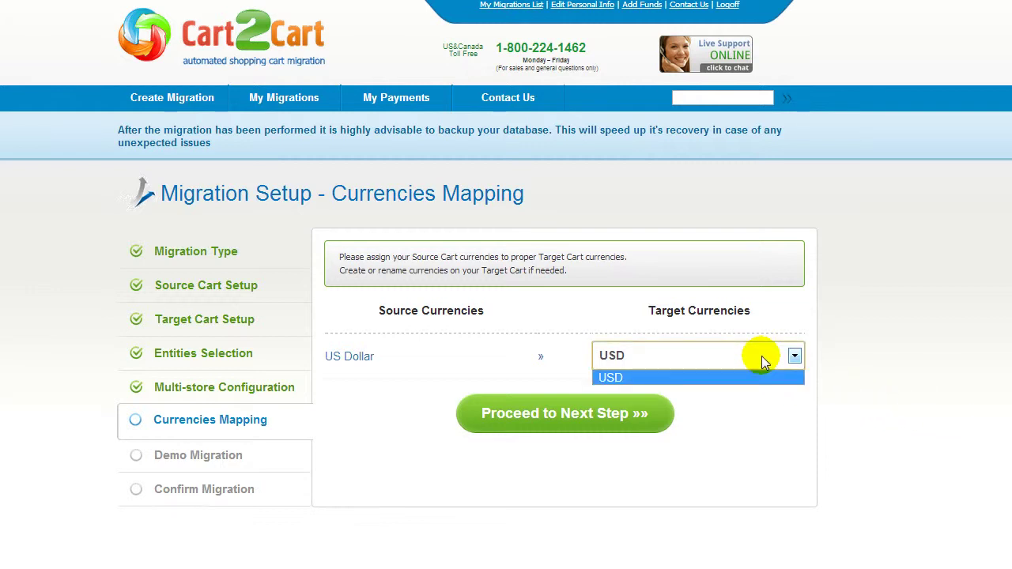
{"action": "left_click", "coordinate": [759, 377]}
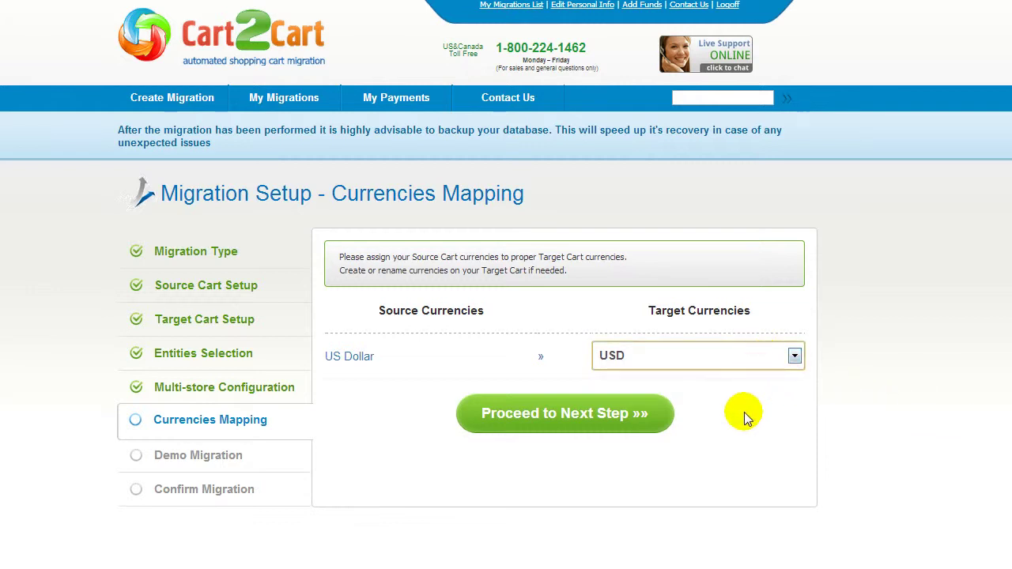
{"action": "left_click", "coordinate": [565, 427]}
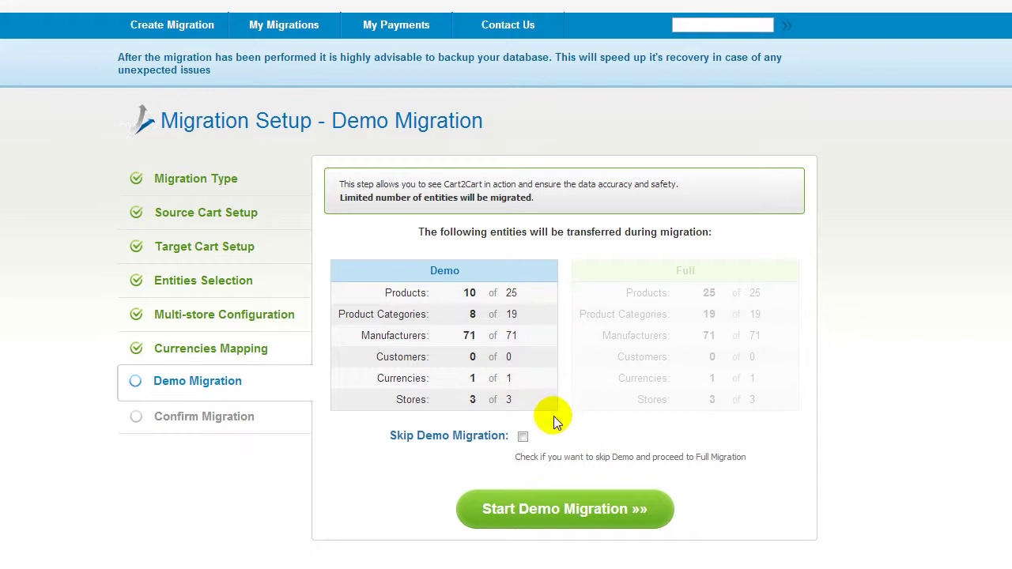
Run the demo migration (10 of 25 products) and download the 301 Redirects file.
{"action": "left_click", "coordinate": [523, 437]}
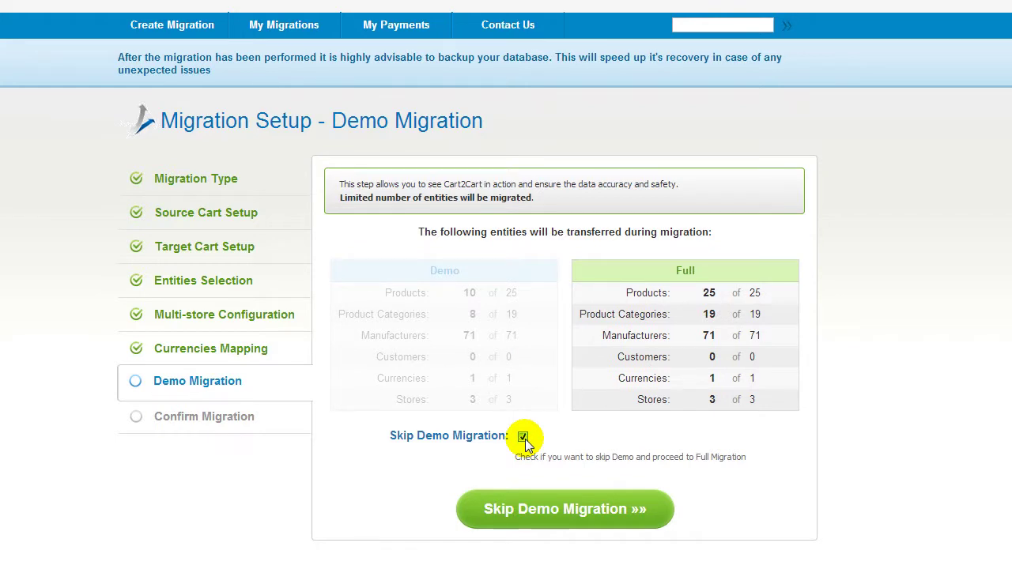
{"action": "left_click", "coordinate": [523, 436]}
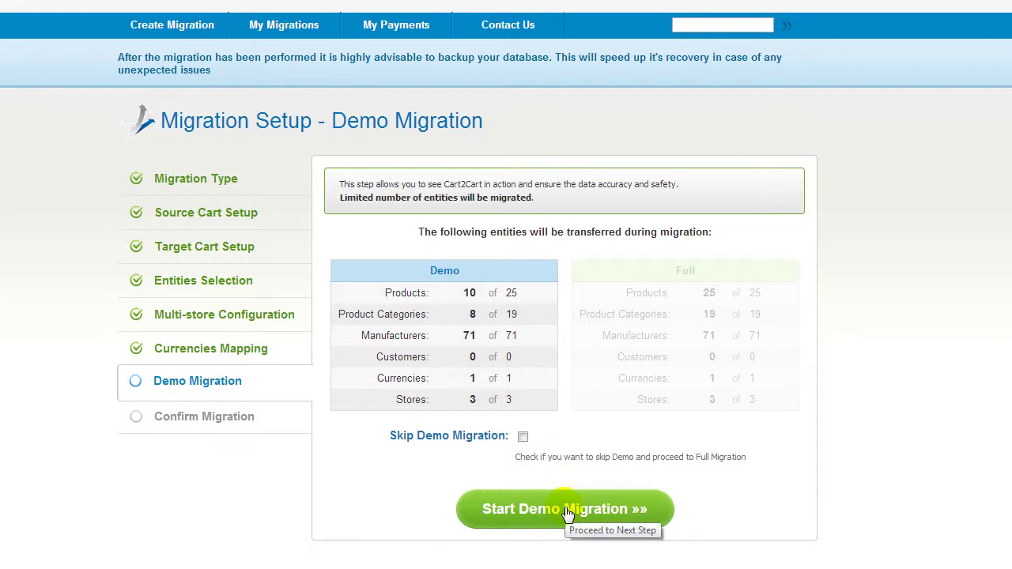
{"action": "left_click", "coordinate": [566, 511]}
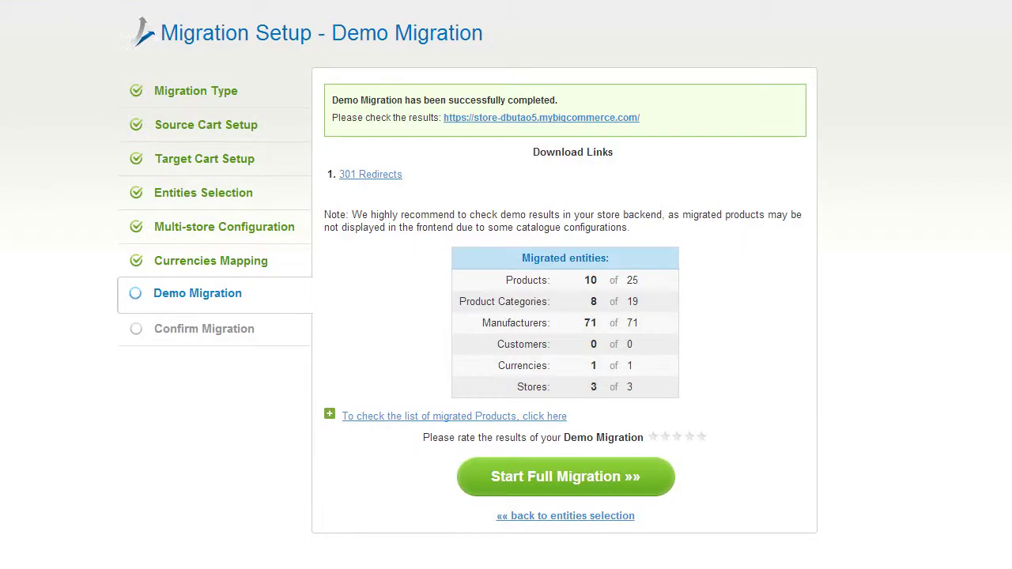
{"action": "left_click", "coordinate": [369, 176]}
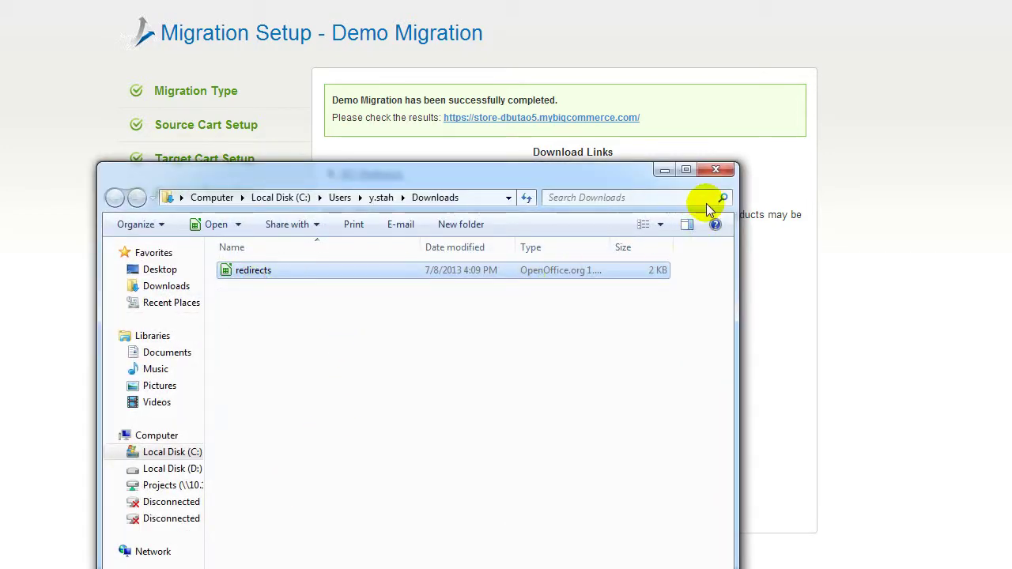
{"action": "left_click", "coordinate": [715, 169]}
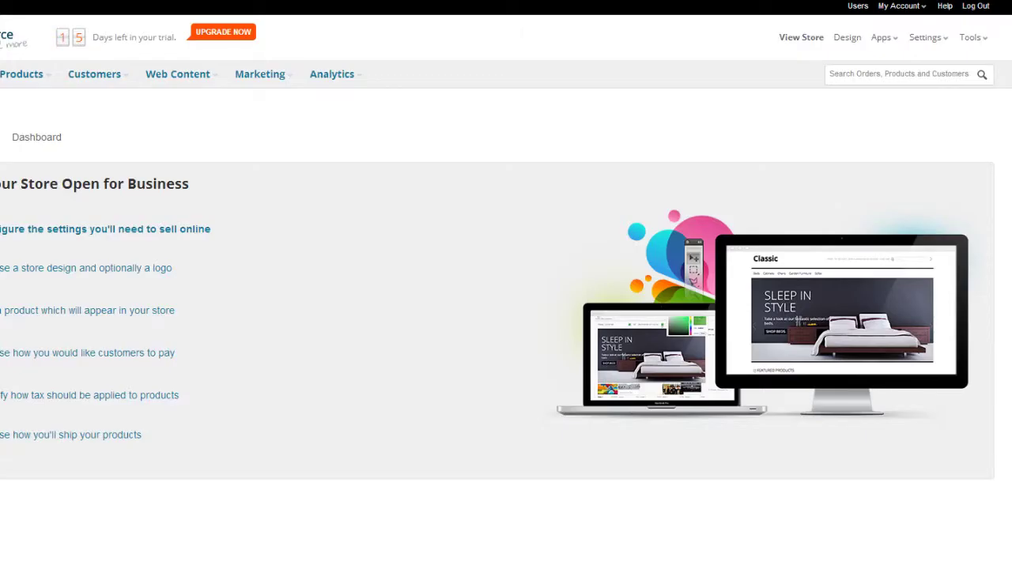
Bulk-import the downloaded redirects file under Tools > 301 Redirects in Bigcommerce.
{"action": "left_click", "coordinate": [971, 37]}
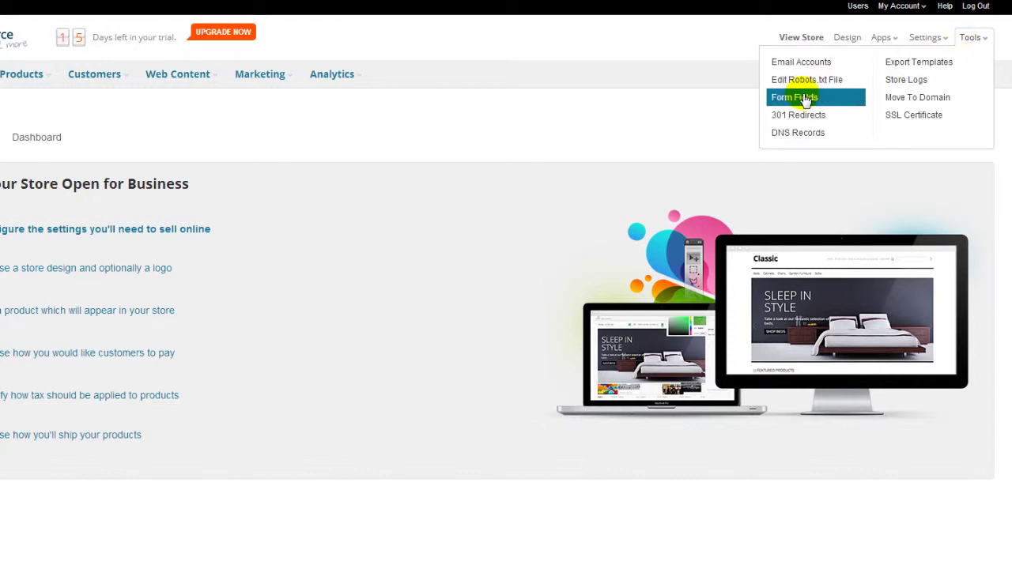
{"action": "left_click", "coordinate": [797, 117]}
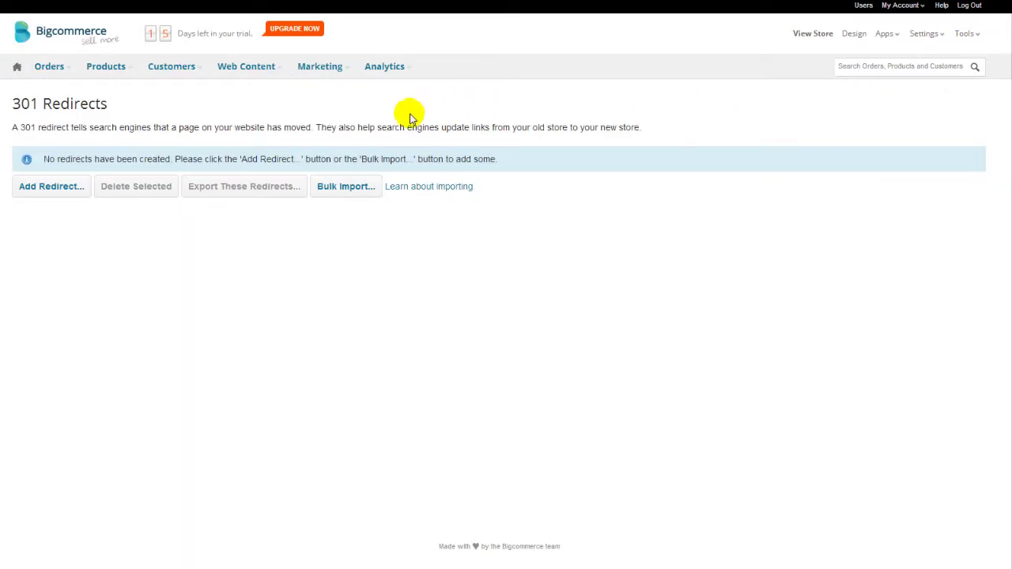
{"action": "left_click", "coordinate": [350, 188]}
{"action": "left_click", "coordinate": [395, 167]}
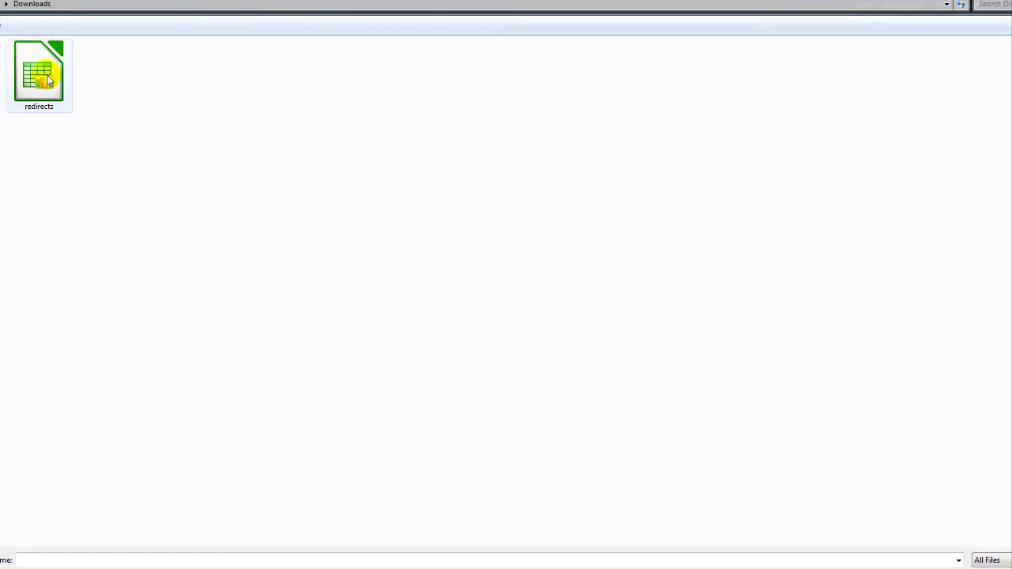
{"action": "double_click", "coordinate": [48, 77]}
{"action": "left_click", "coordinate": [671, 224]}
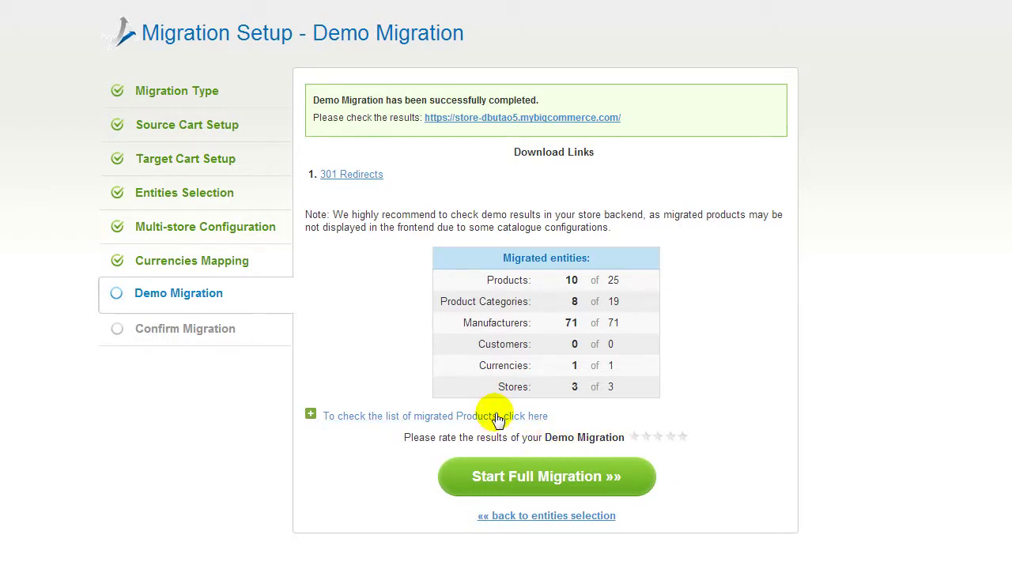
Review migrated products and the storefront's Gourmet Food > Sweets category, then rate the demo five stars.
{"action": "left_click", "coordinate": [497, 419]}
{"action": "scroll", "coordinate": [497, 419], "scroll_direction": "down", "scroll_amount": 1}
{"action": "left_click_drag", "start_coordinate": [782, 413], "coordinate": [791, 390]}
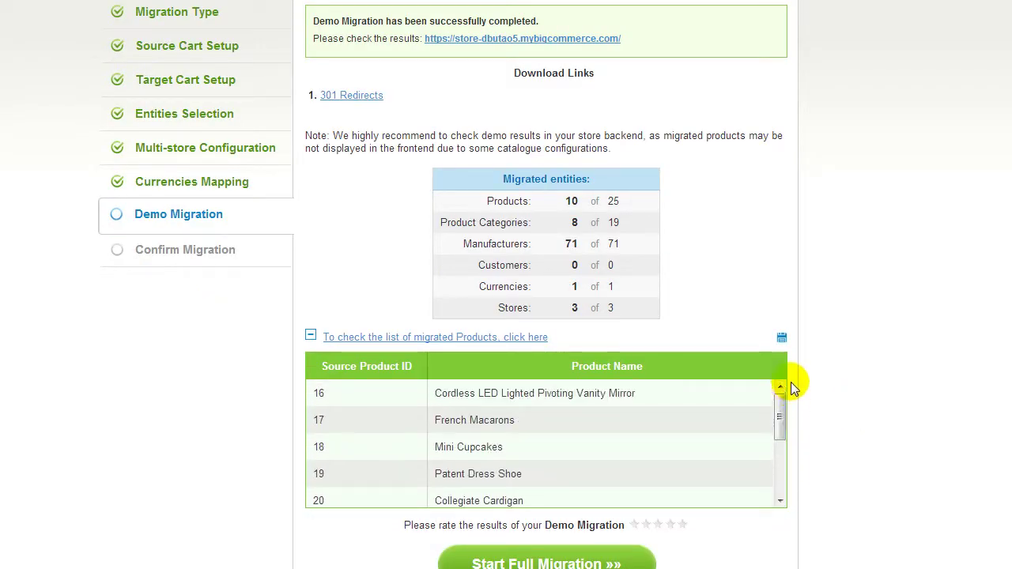
{"action": "left_click", "coordinate": [590, 38]}
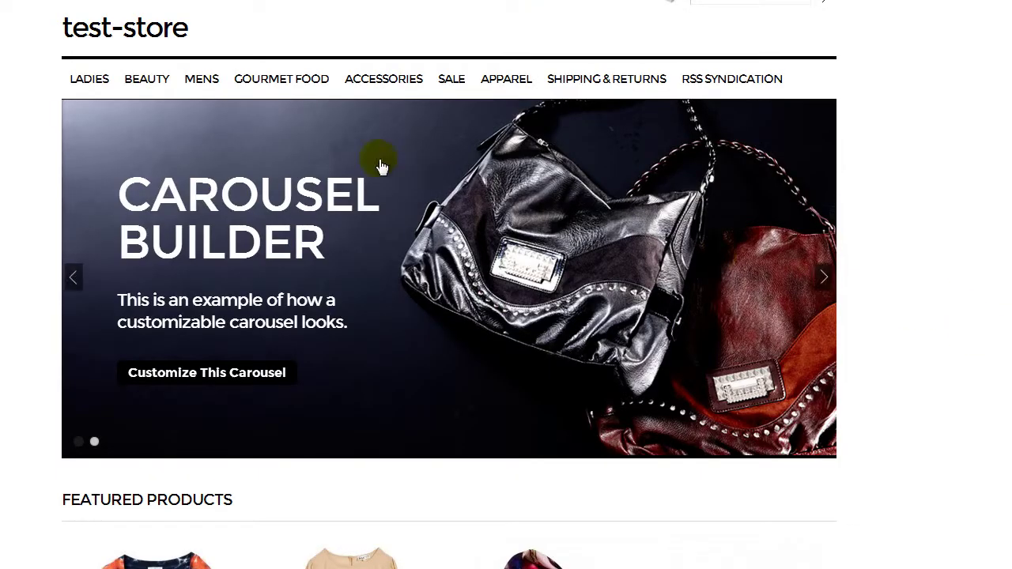
{"action": "mouse_move", "coordinate": [287, 95]}
{"action": "left_click", "coordinate": [272, 113]}
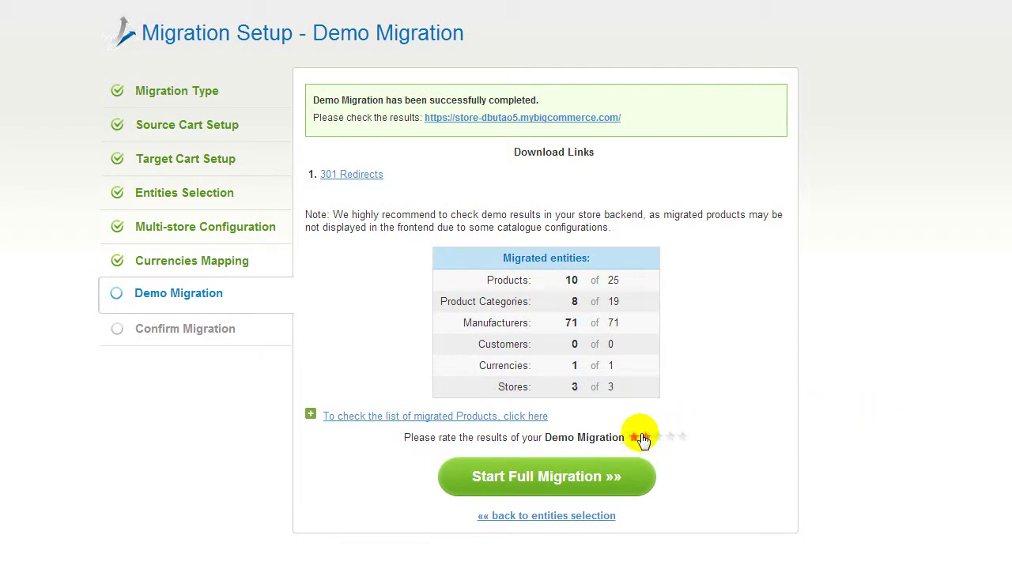
{"action": "left_click", "coordinate": [684, 438]}
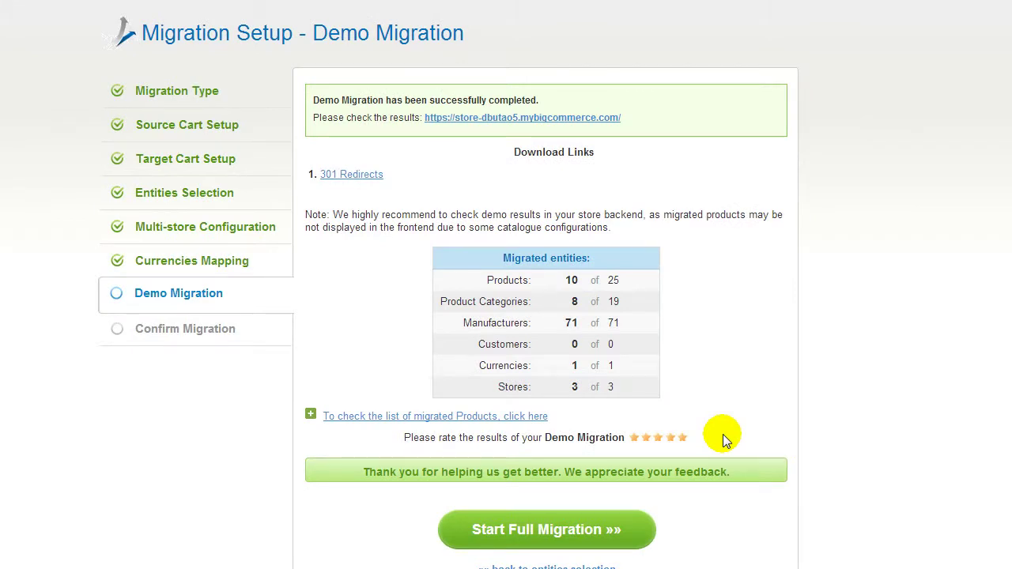
Run the full migration of all 119 entities without a discount coupon, then view the migrated storefront.
{"action": "left_click", "coordinate": [622, 477]}
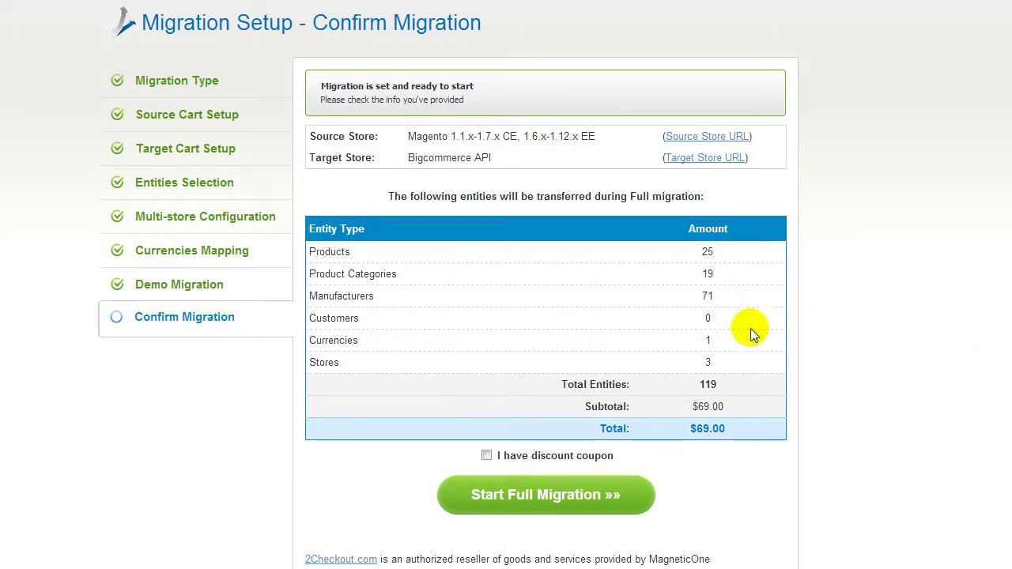
{"action": "left_click", "coordinate": [487, 456]}
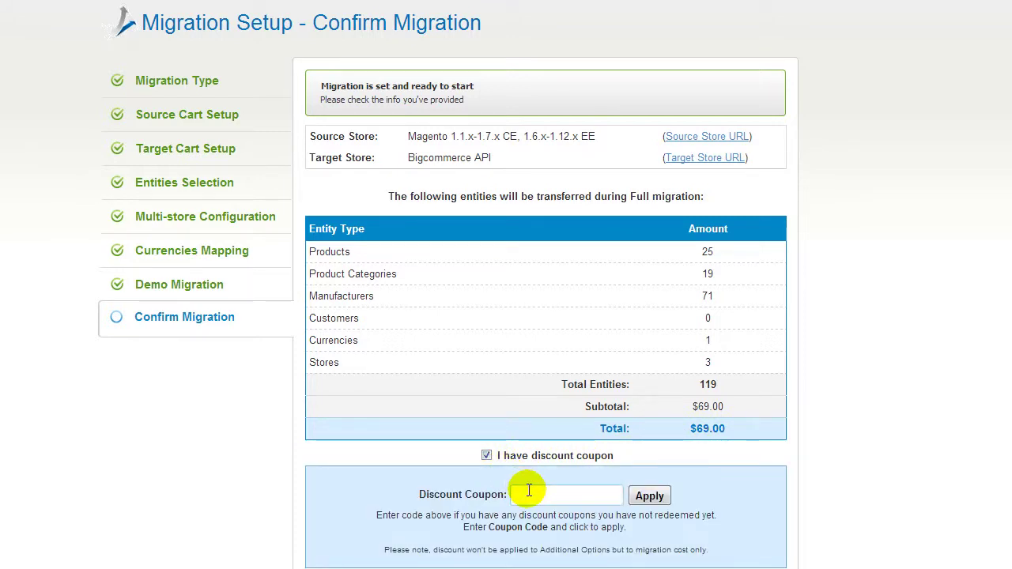
{"action": "left_click", "coordinate": [488, 455]}
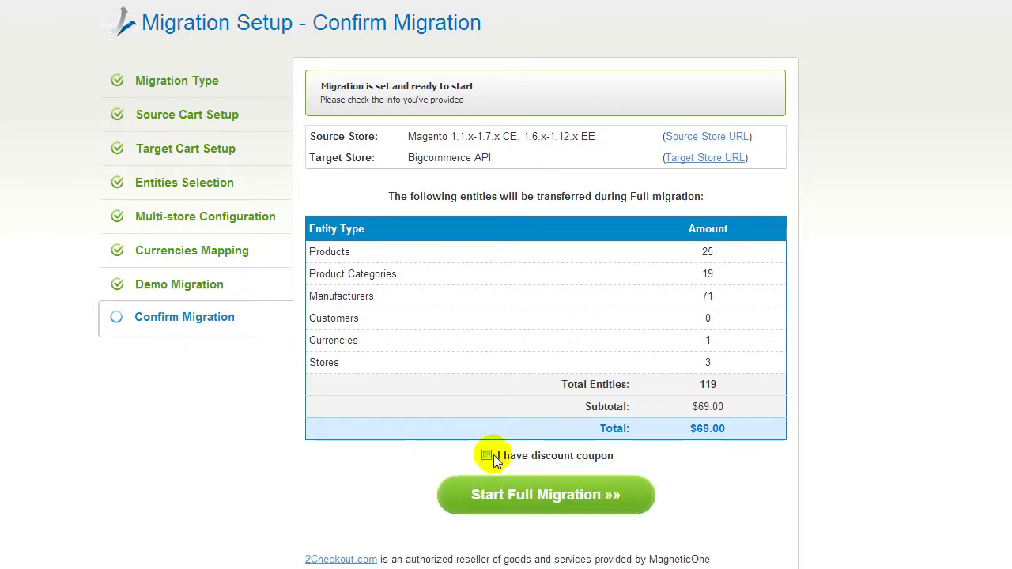
{"action": "left_click", "coordinate": [534, 495]}
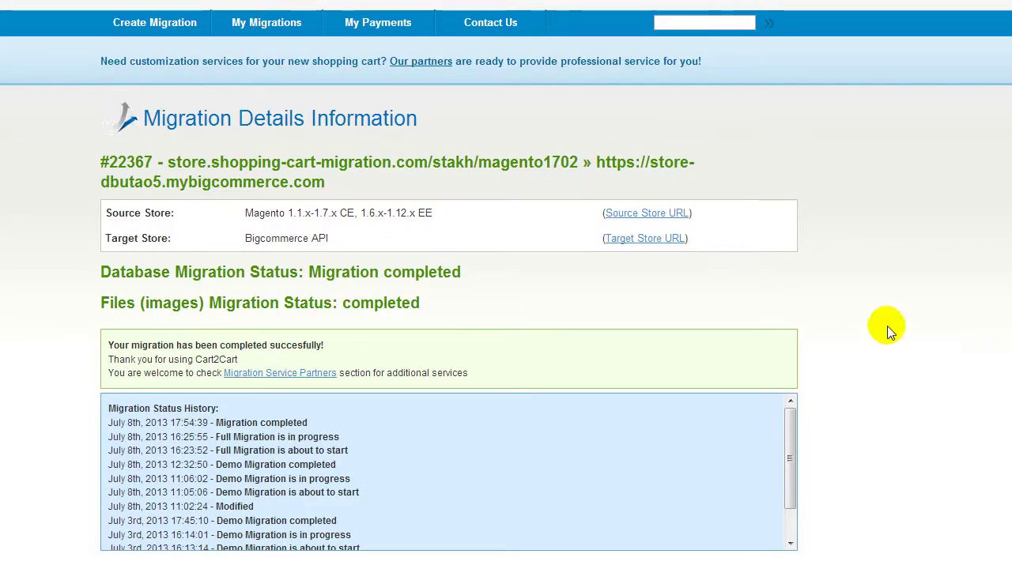
{"action": "left_click", "coordinate": [657, 239]}
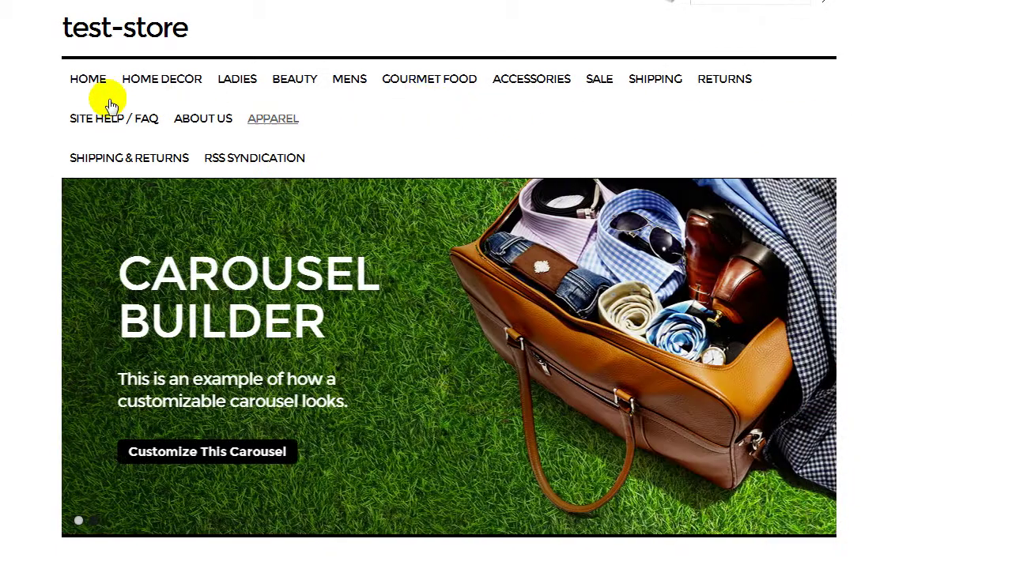